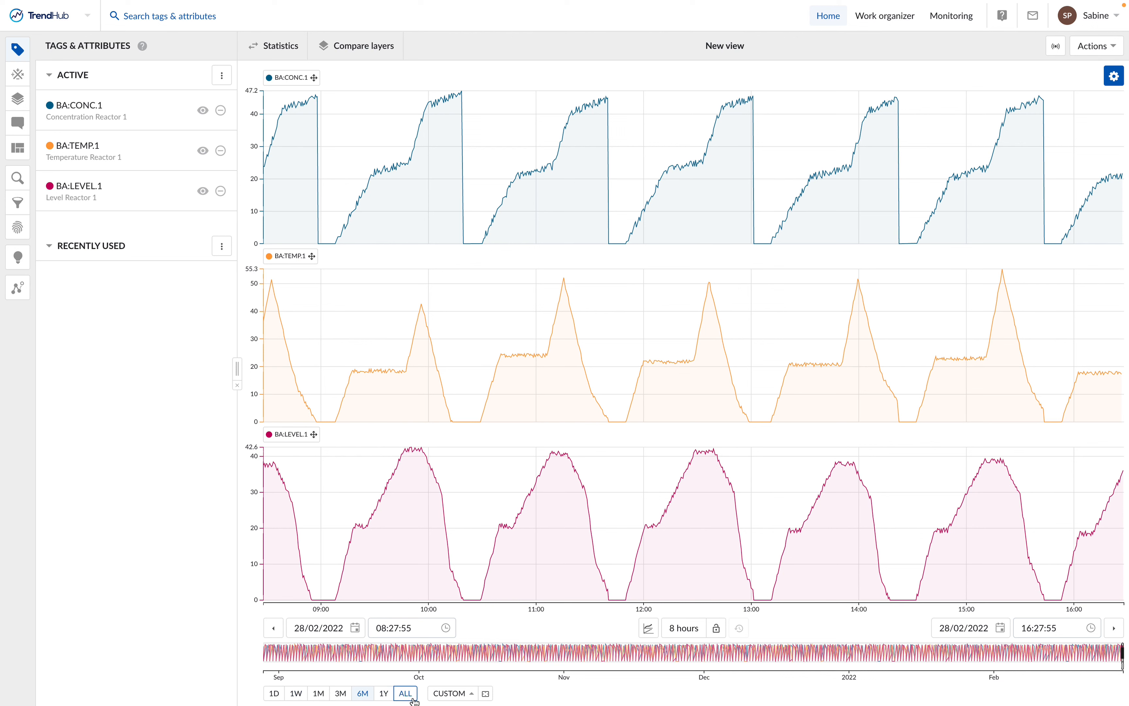
Step: Set the start of the custom context period to 01/01/2021 at 00:00:00
left_click(472, 694)
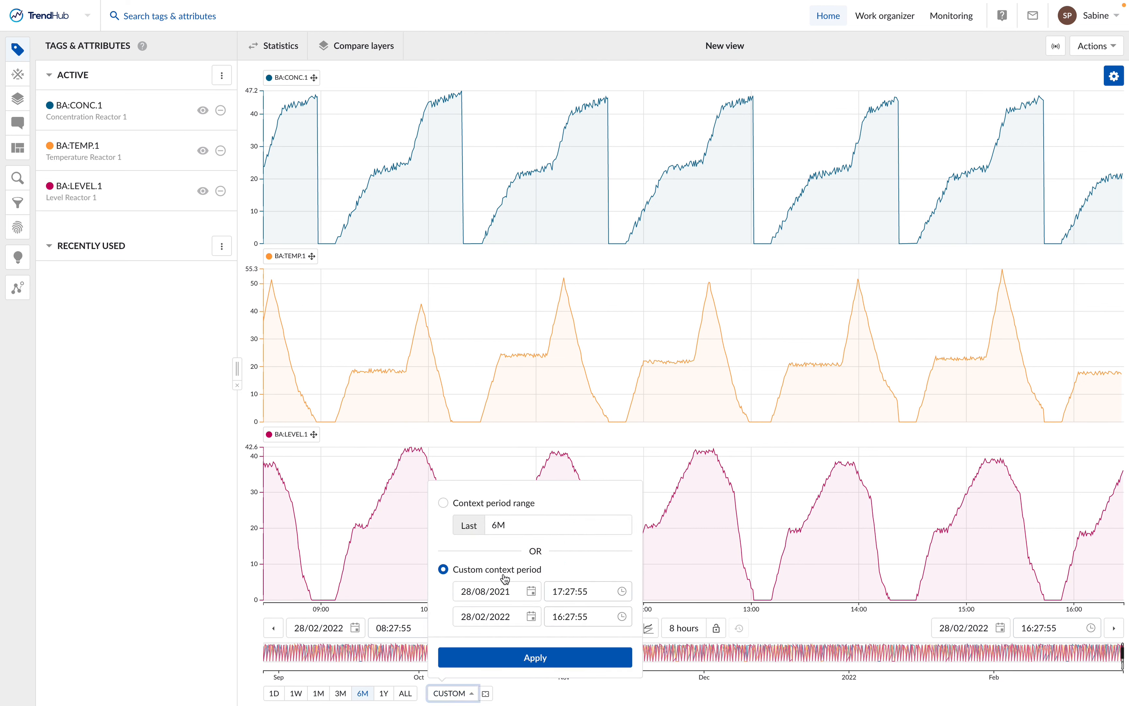
left_click(465, 593)
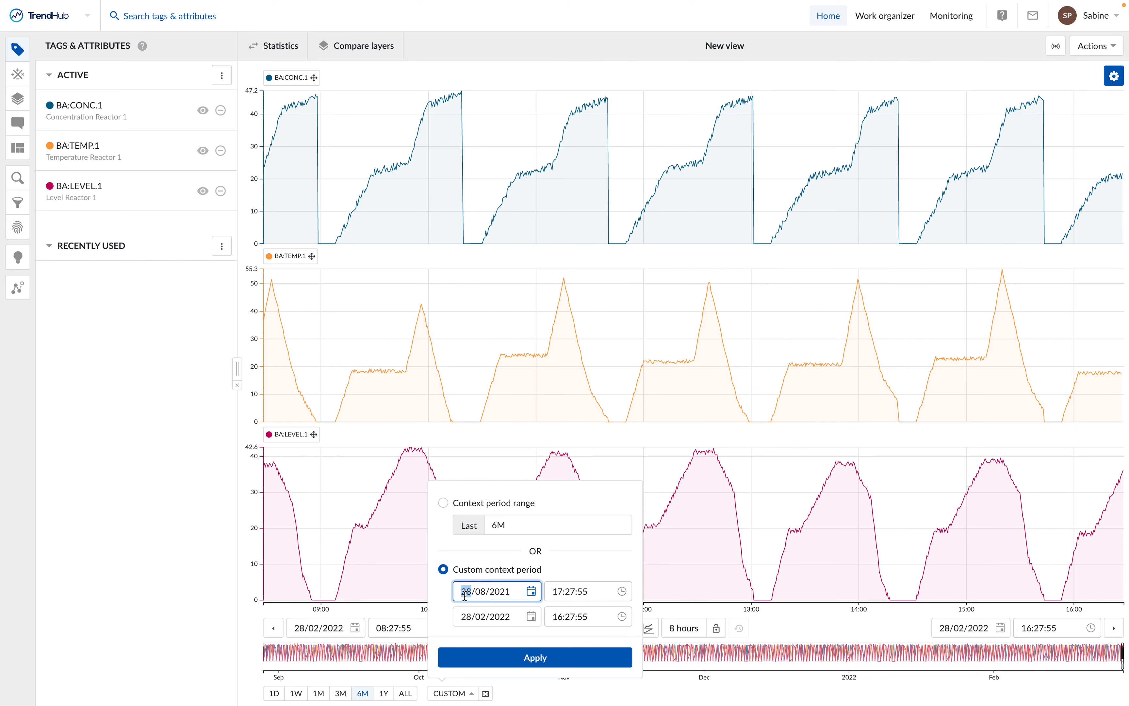
type("0101")
left_click(557, 591)
type("00:00:00")
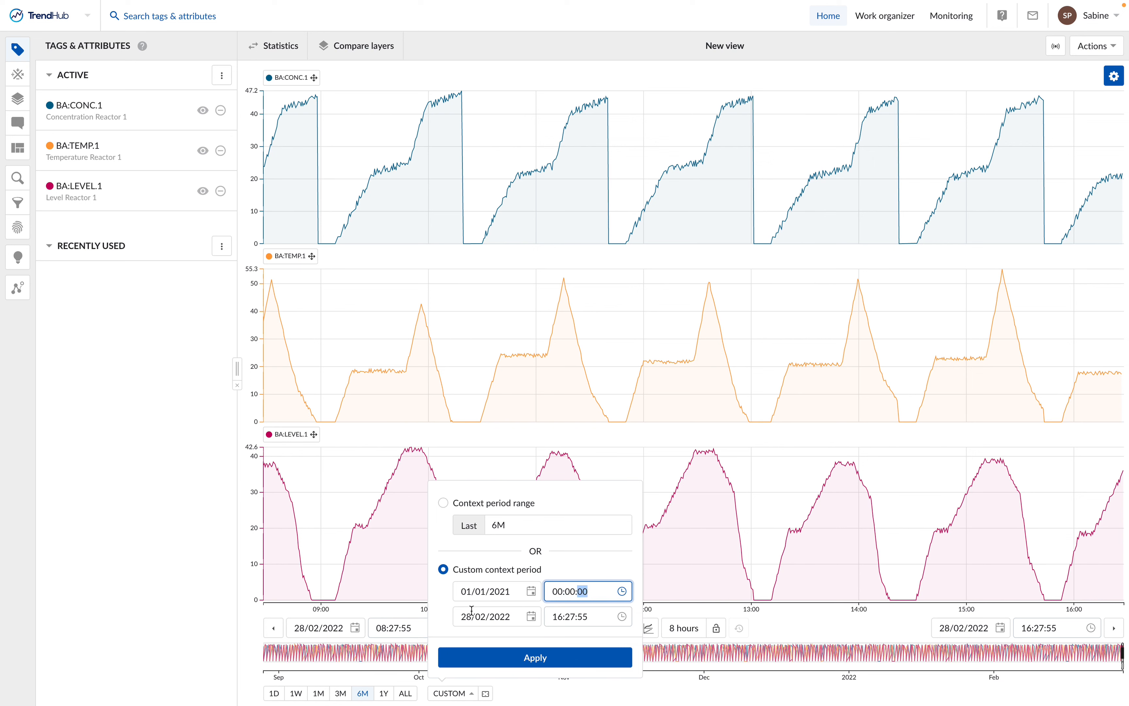
Step: Set the end of the custom context period to 01/01/2022 at 00:00:00 and apply the period
left_click(471, 611)
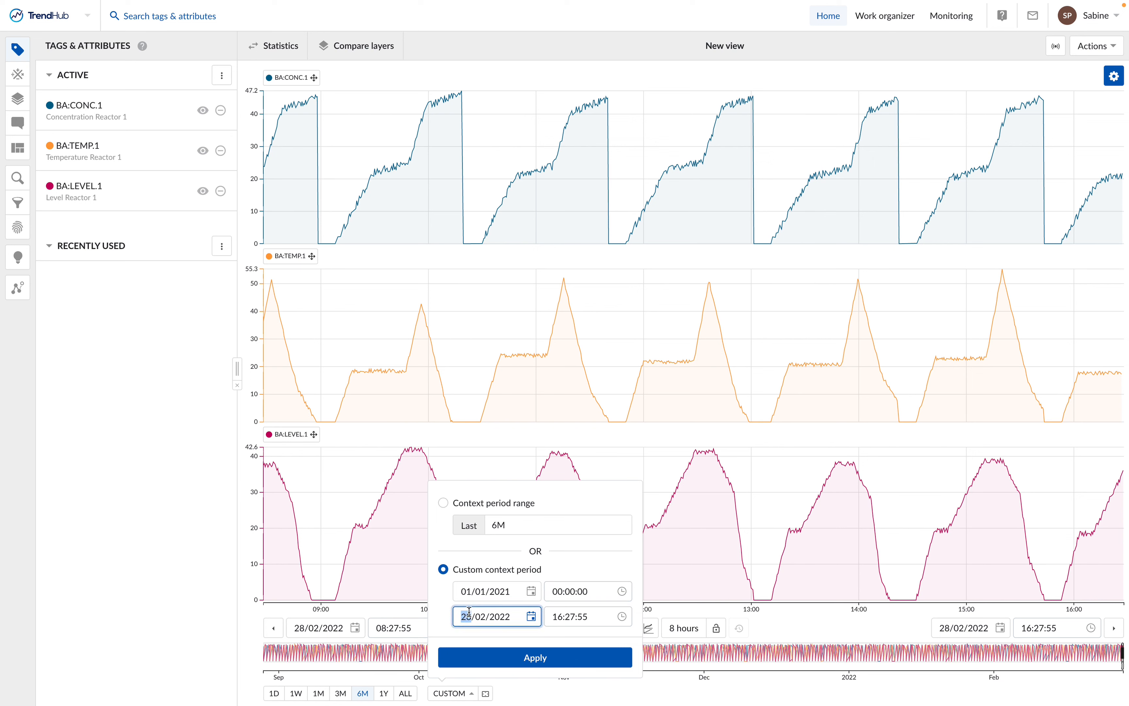
type("0101")
left_click(559, 618)
type("00:00:")
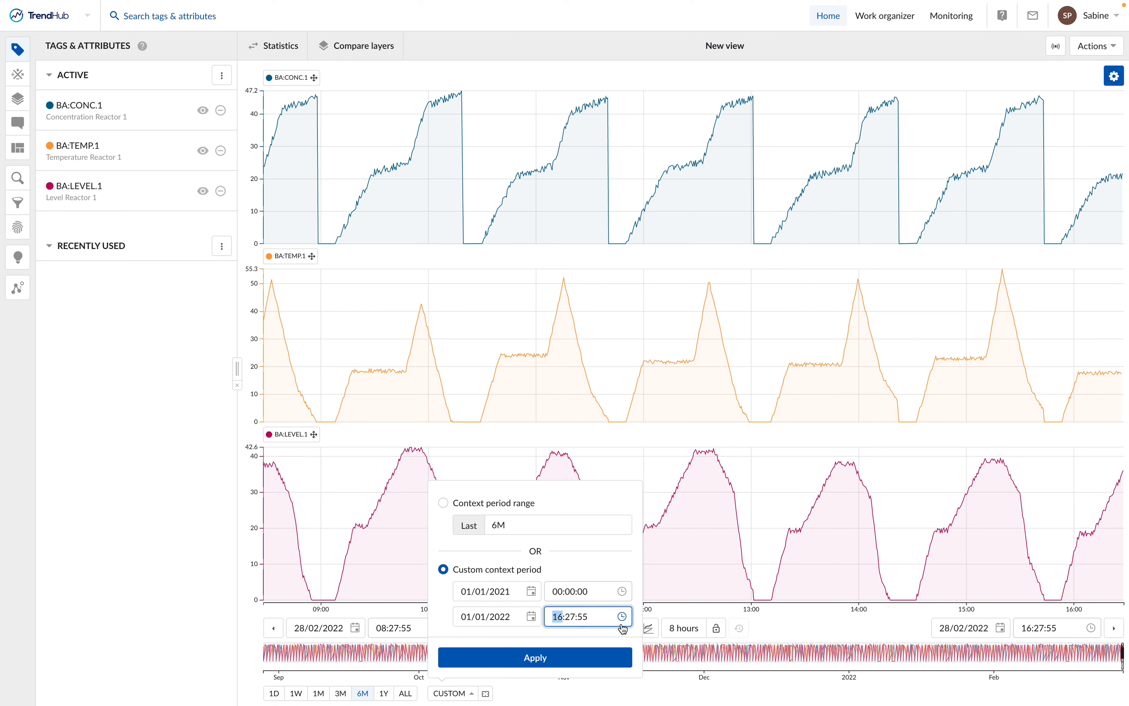
type("00")
left_click(531, 616)
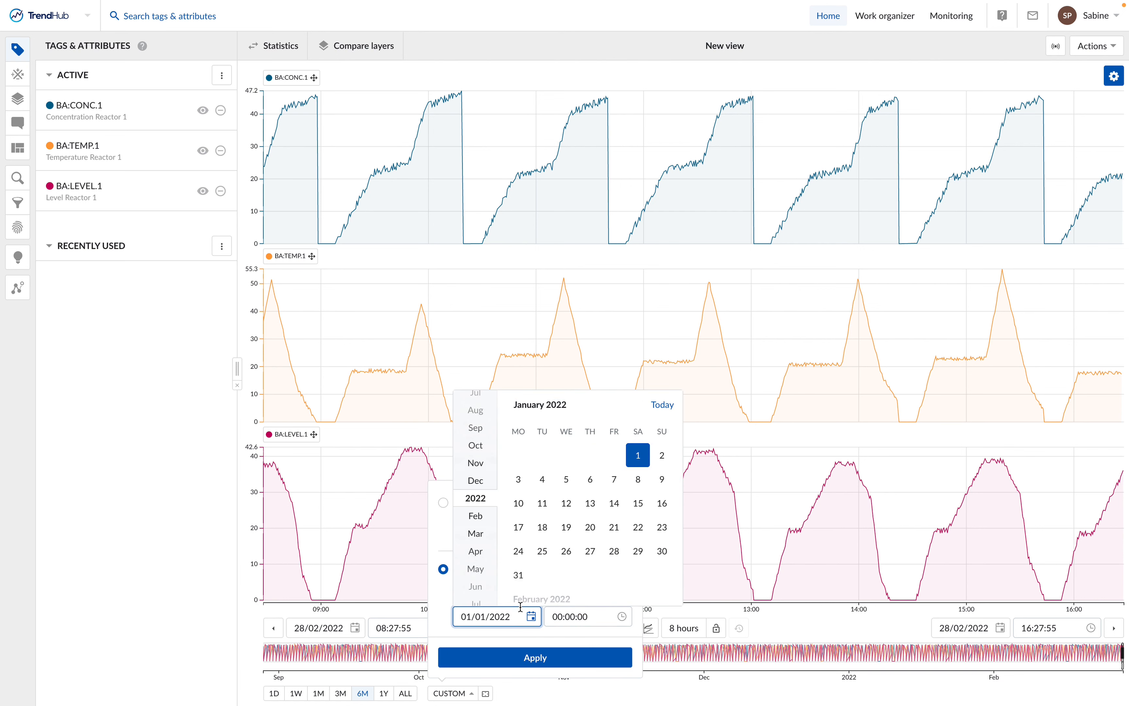
left_click(638, 459)
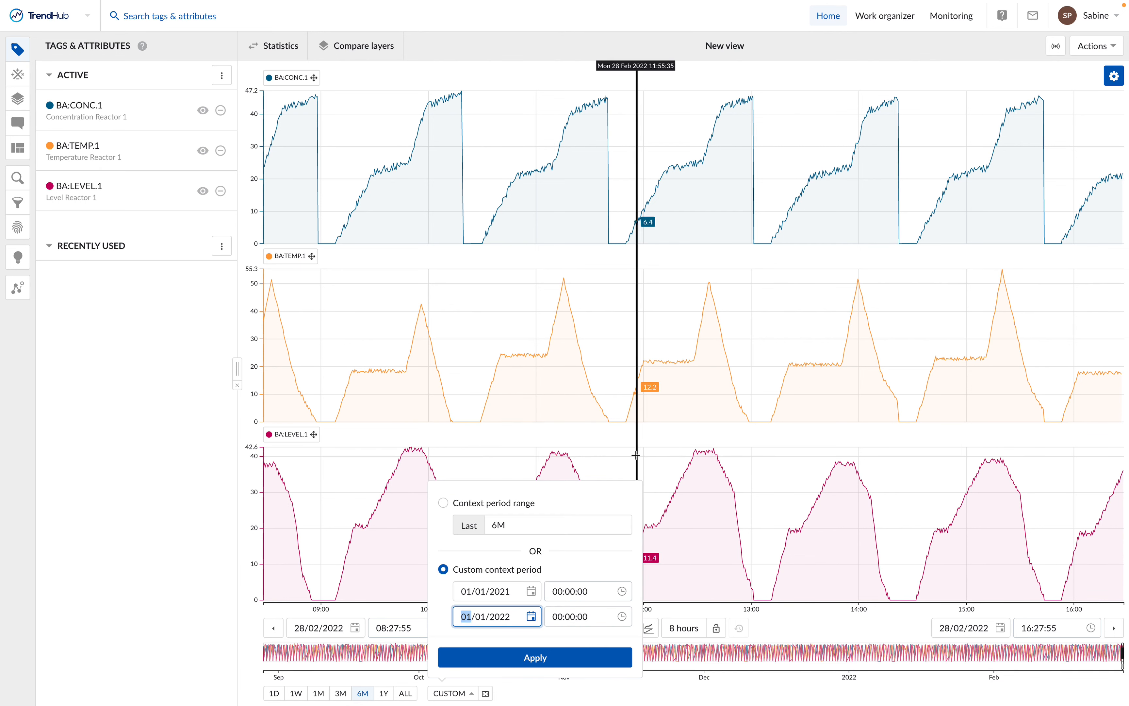
left_click(547, 662)
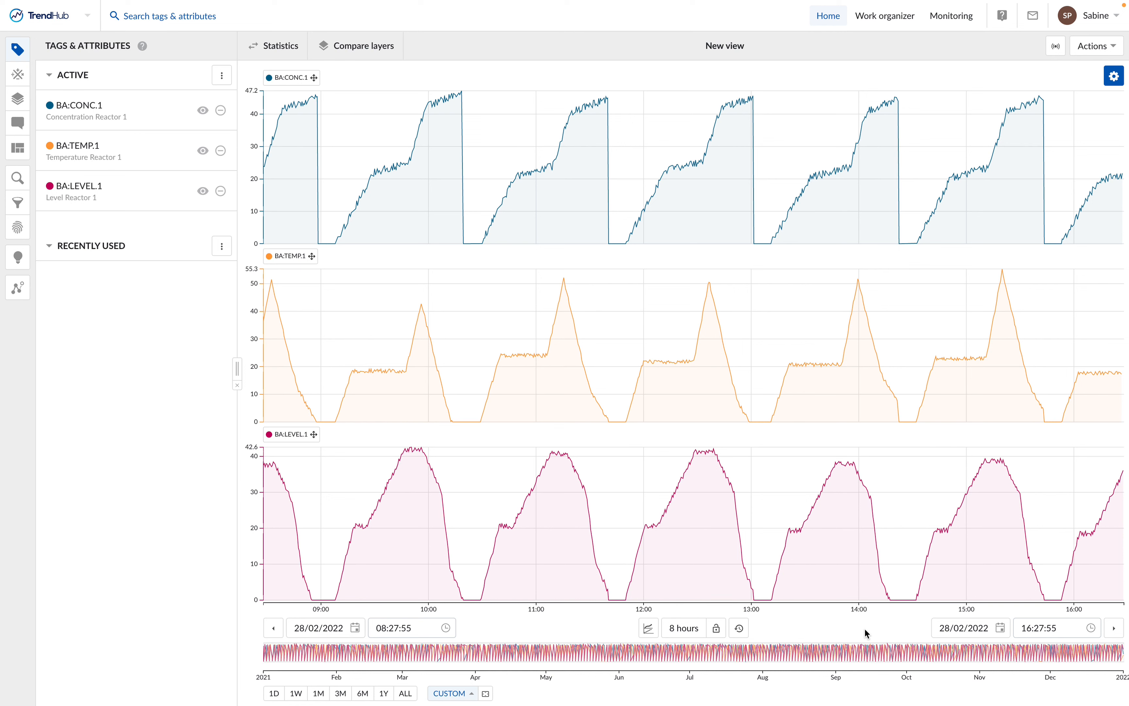
Step: Set the end of the focus chart's period to 03/12/2021 at 00:00:00
left_click(949, 627)
type("03/1")
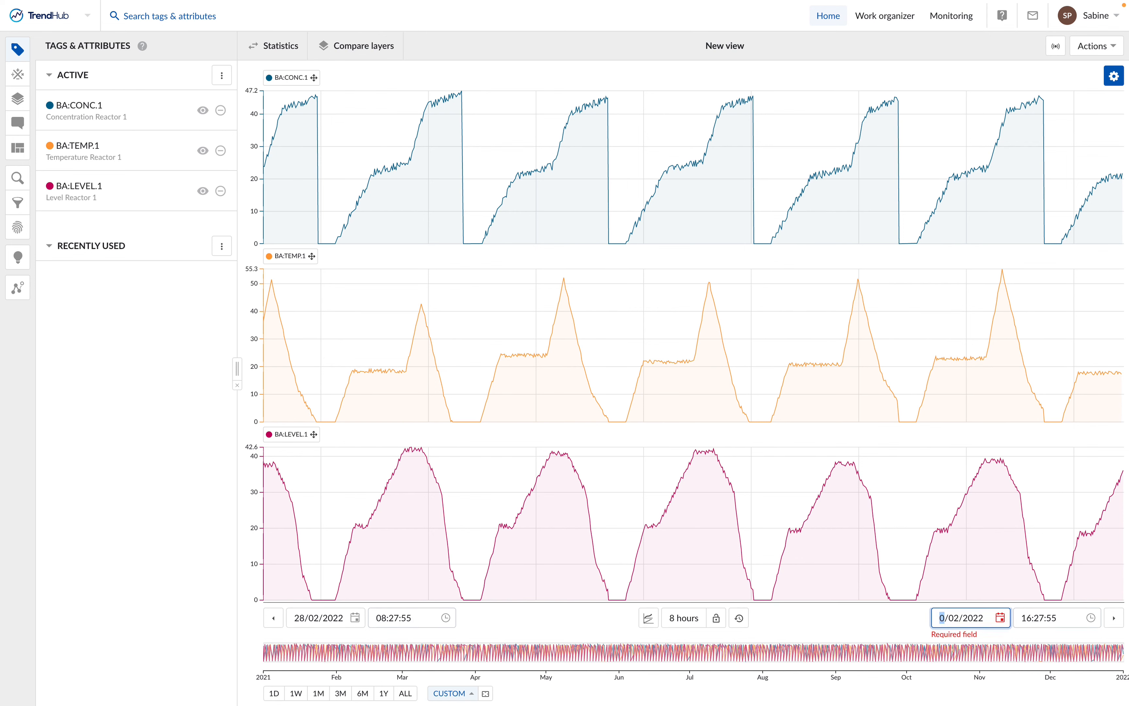
type("2/2")
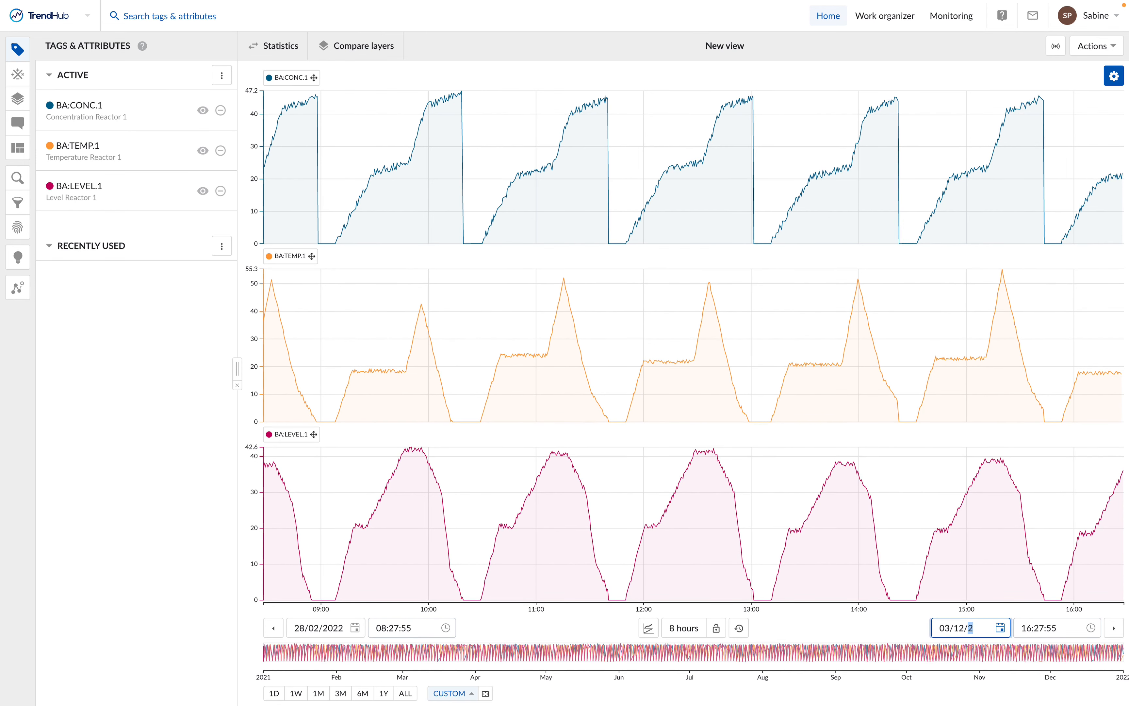
left_click(1020, 629)
type("000000")
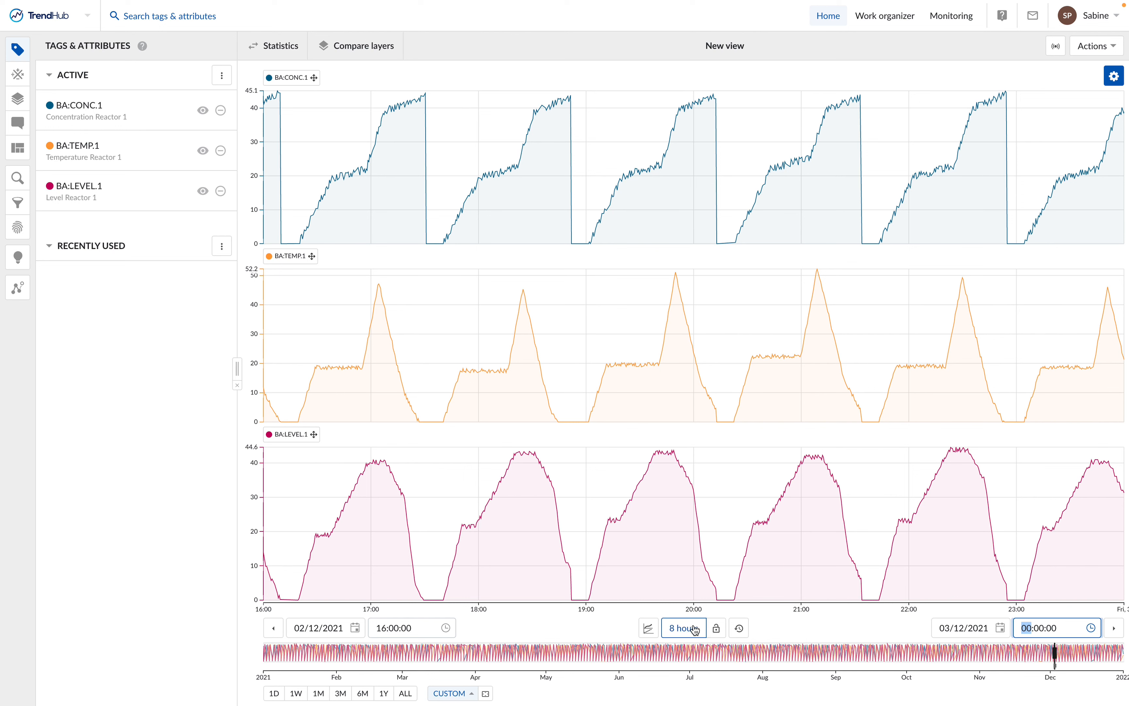
Step: Set the focus chart's duration to a custom value of 3 days
left_click(693, 636)
type("3")
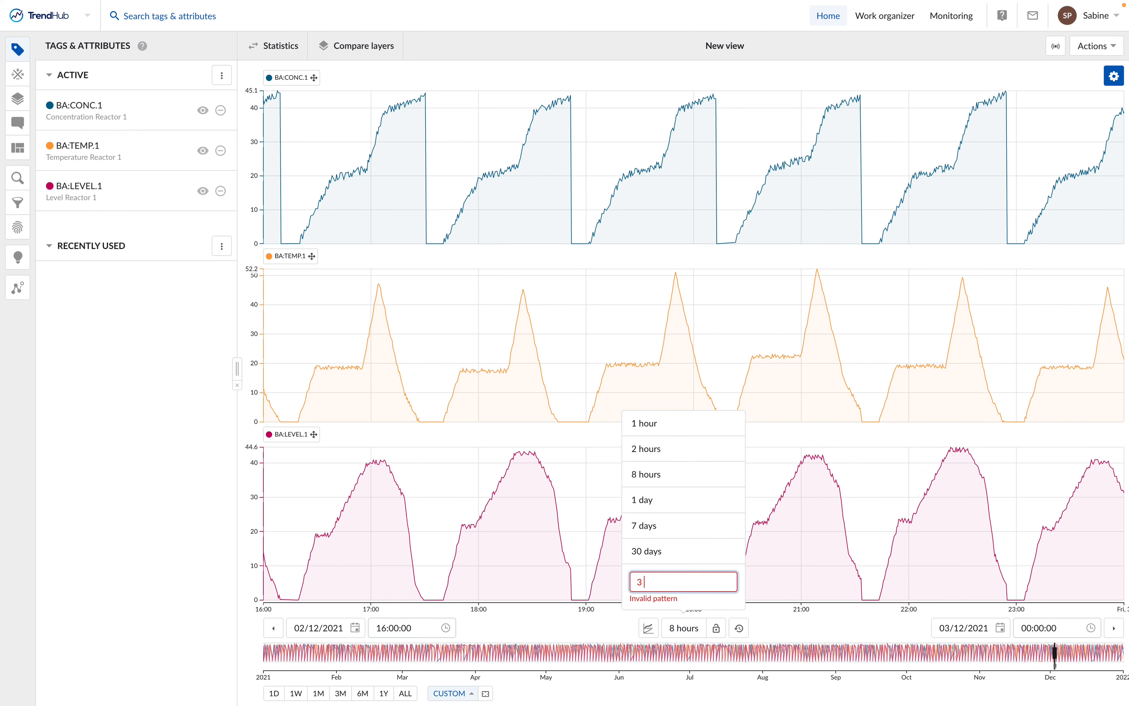
type(" days")
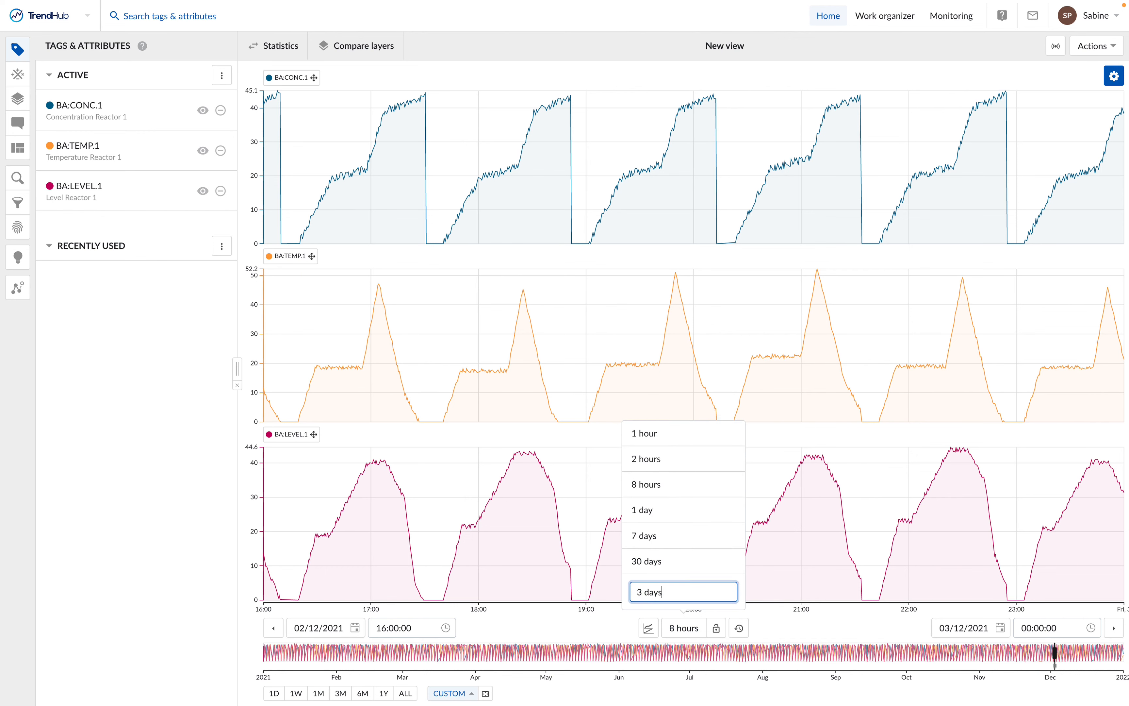
key("Return")
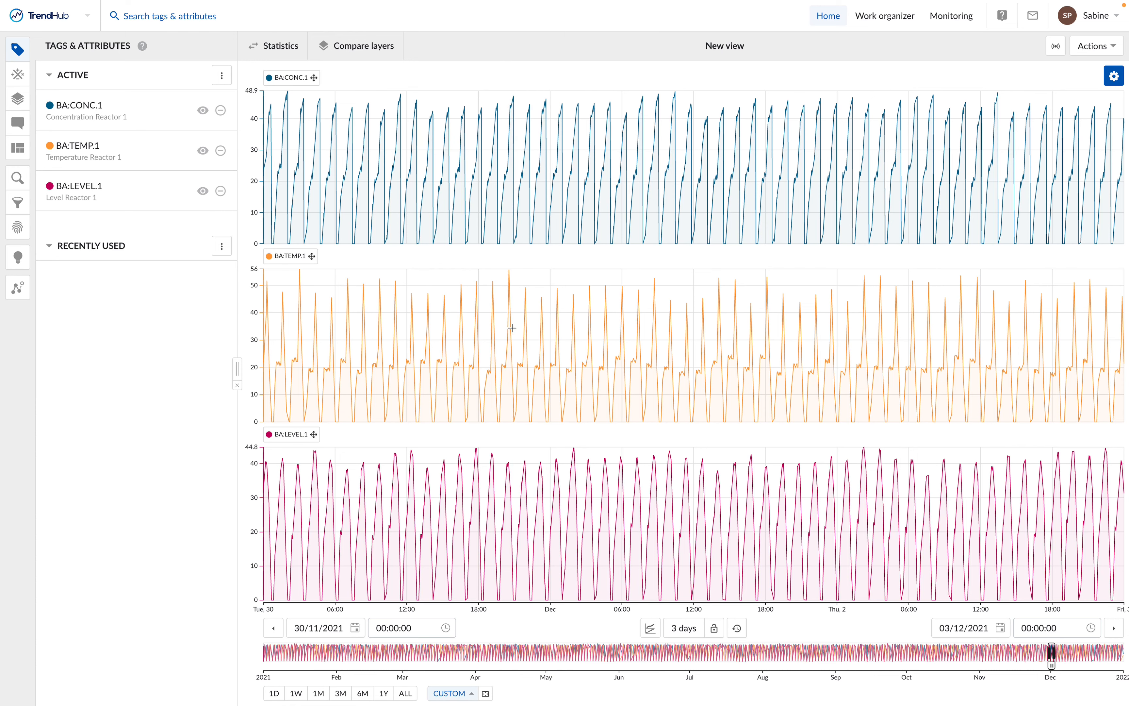
Step: Zoom the focus chart in around 20:30 on 30 November 2021, down to a selected period of 1h 16m covering that single batch
scroll(512, 328, "up", 3)
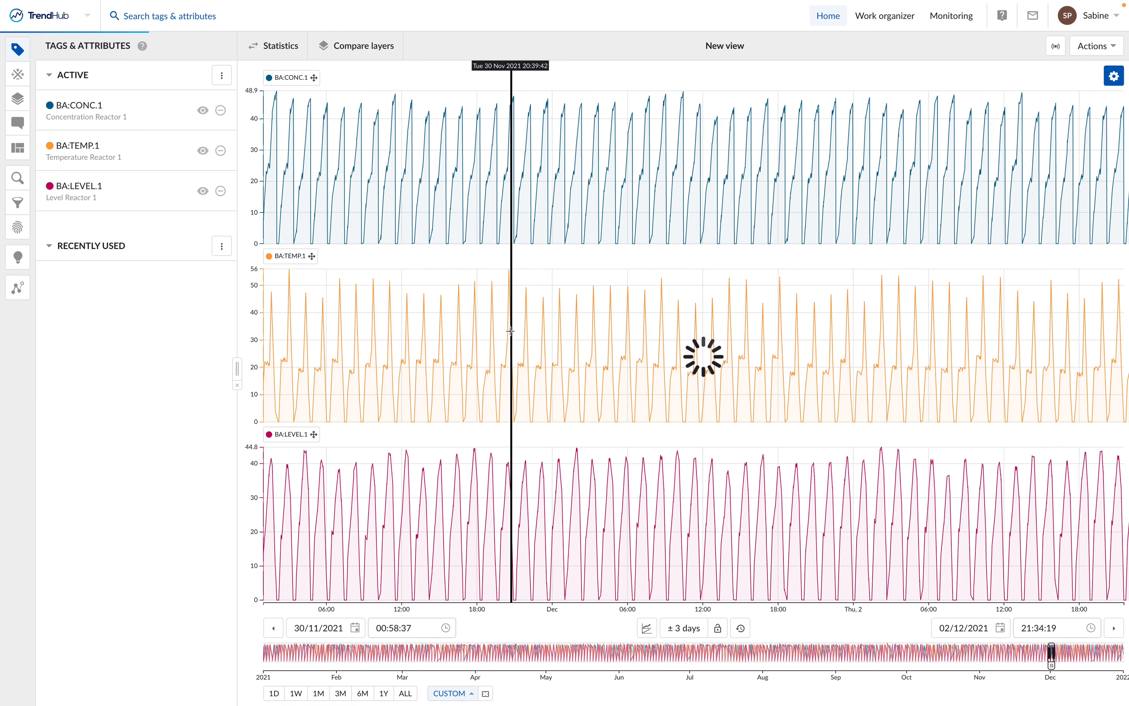
scroll(511, 331, "up", 2)
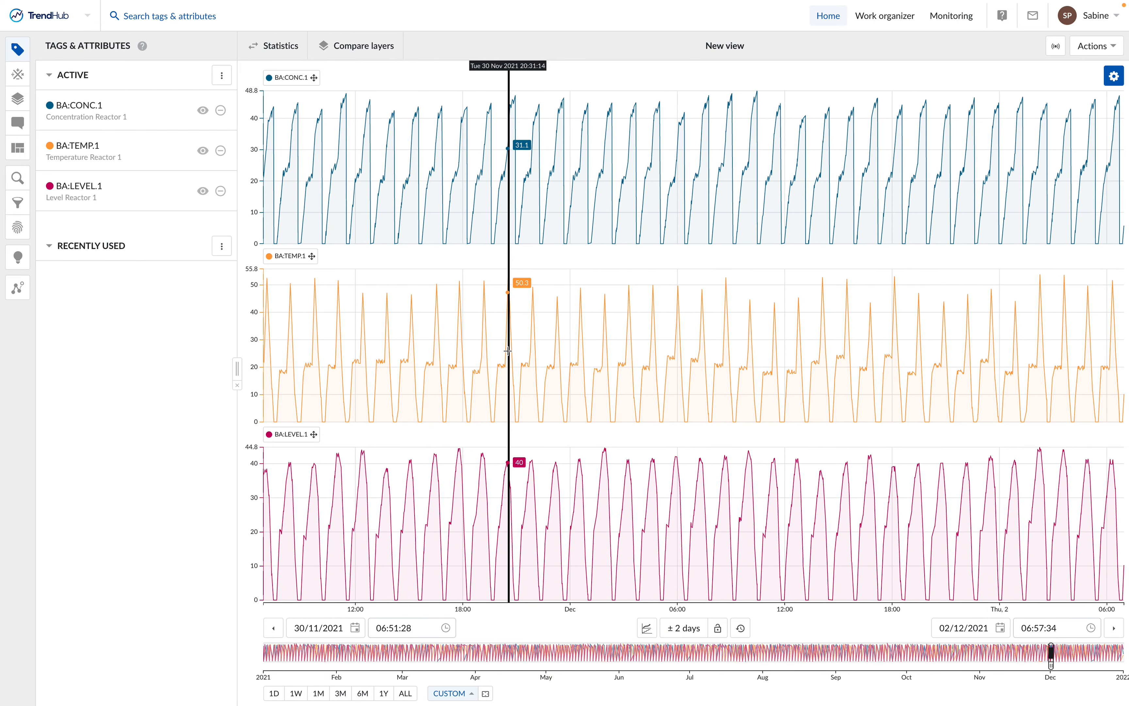
scroll(507, 350, "up", 2)
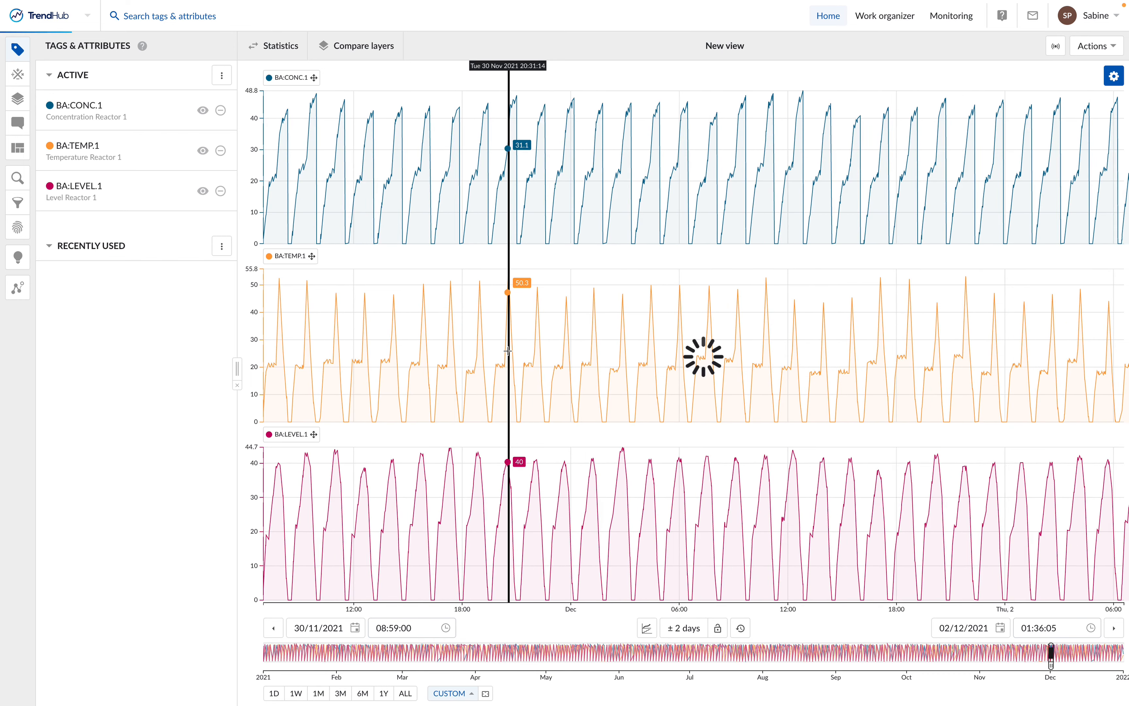
scroll(507, 350, "up", 2)
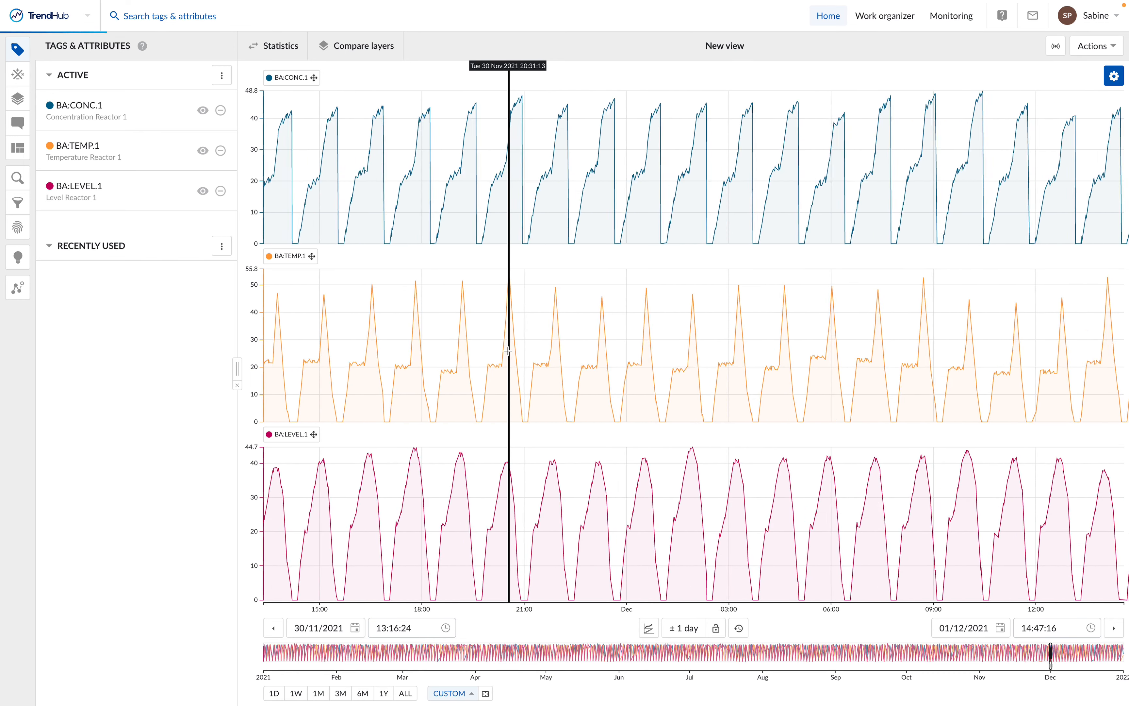
scroll(508, 350, "up", 2)
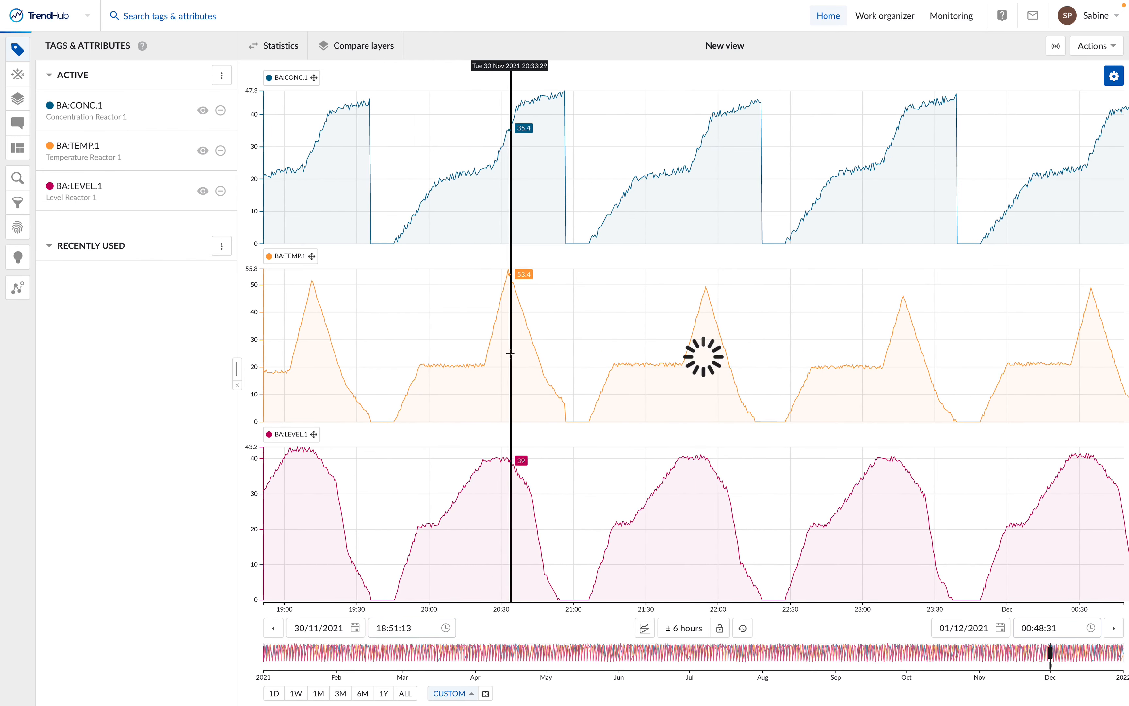
left_click_drag(390, 352, 573, 351)
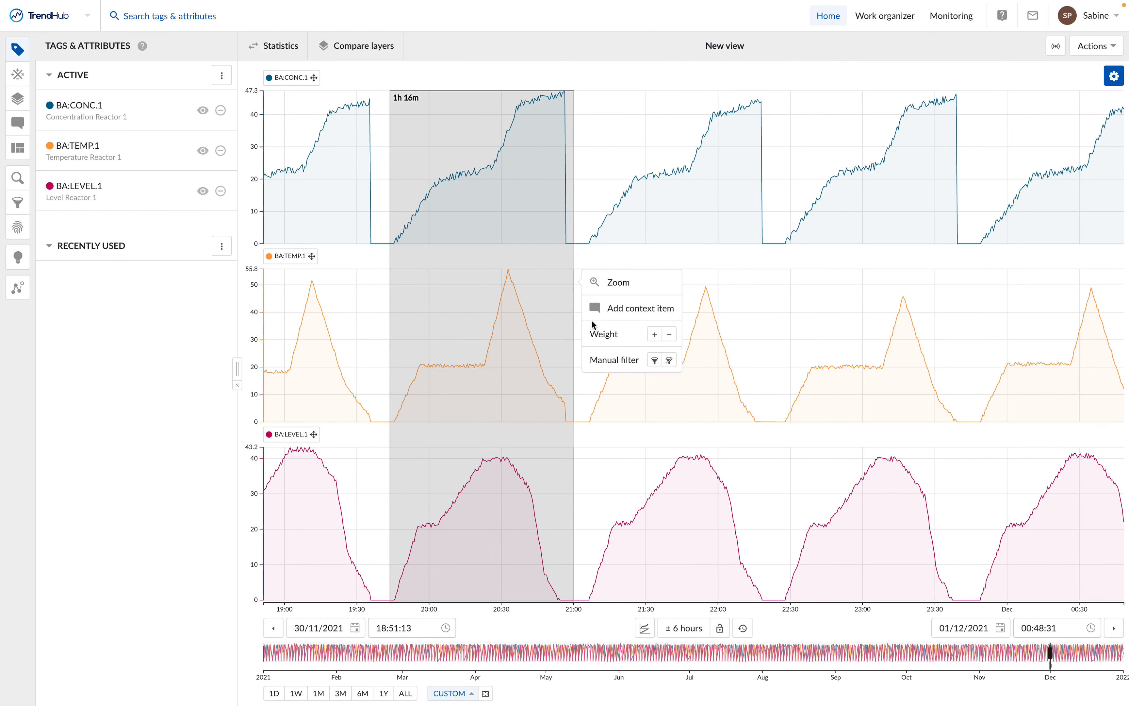
left_click(624, 287)
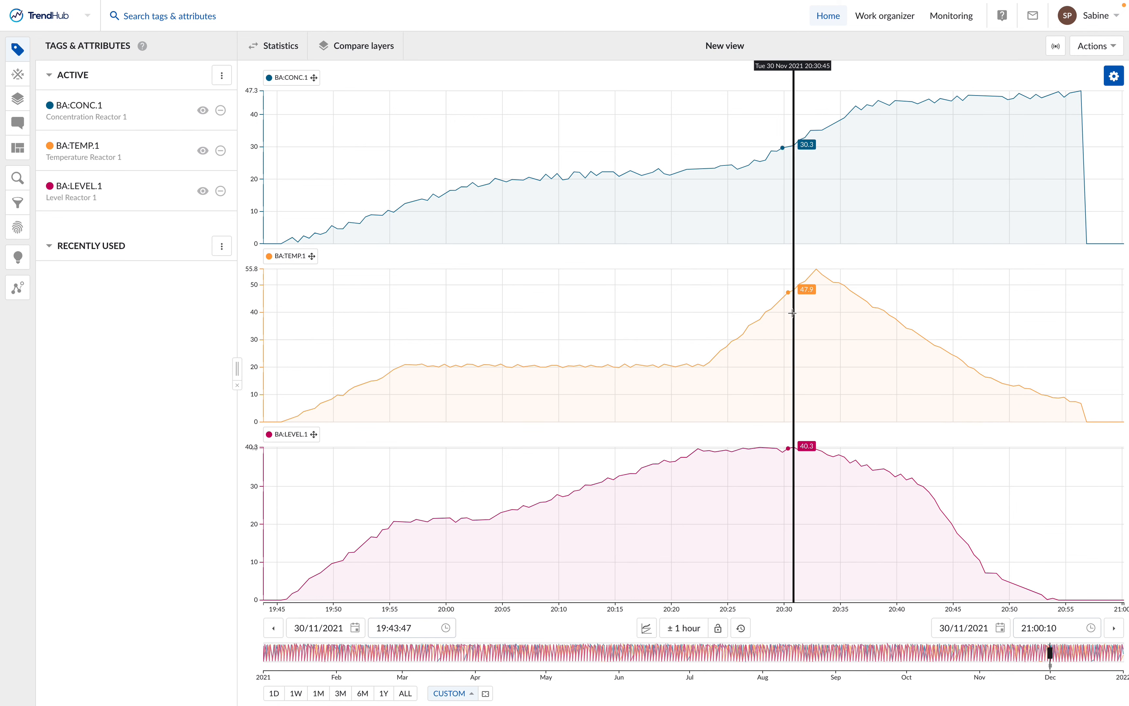
Step: Zoom back out and stretch the time axis both ways until it spans about 15:22 on 30/11/2021 to 00:55 on 01/12/2021
scroll(791, 313, "down", 3)
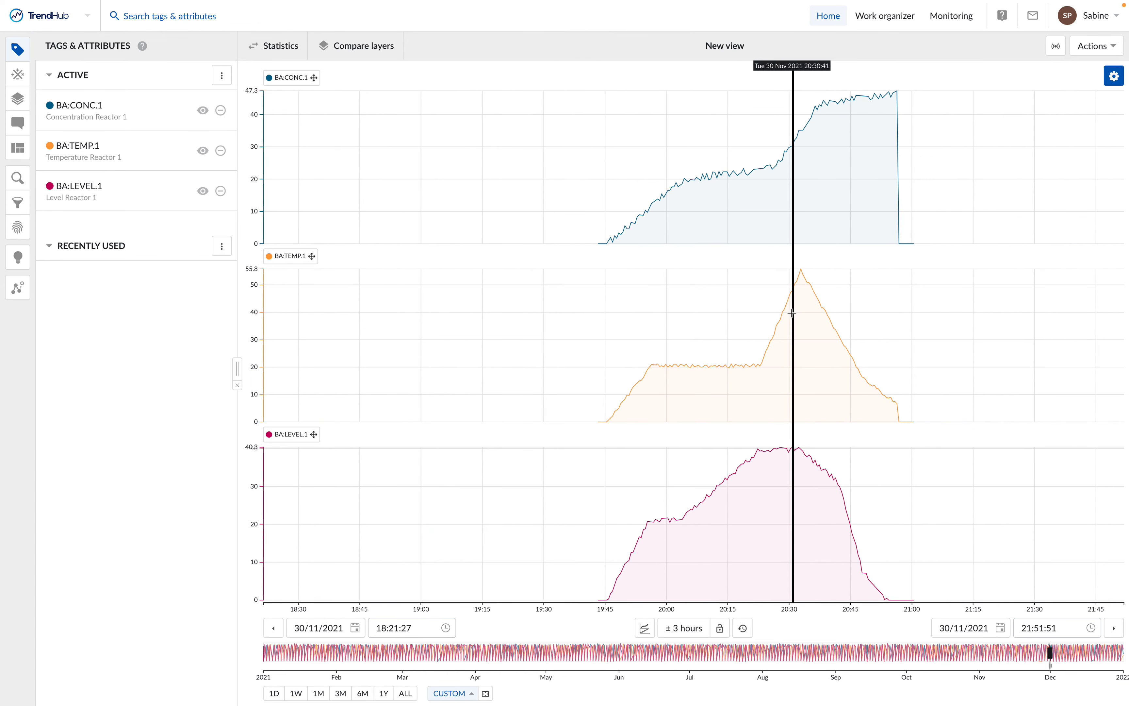
scroll(792, 313, "down", 1)
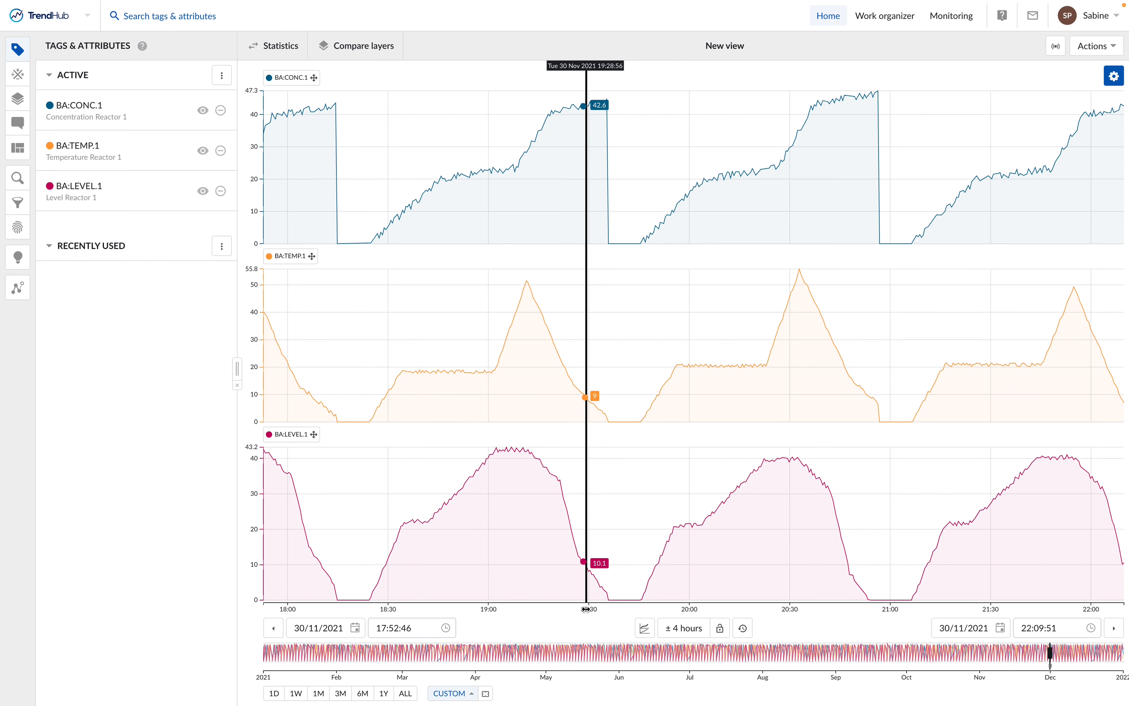
left_click_drag(584, 609, 824, 610)
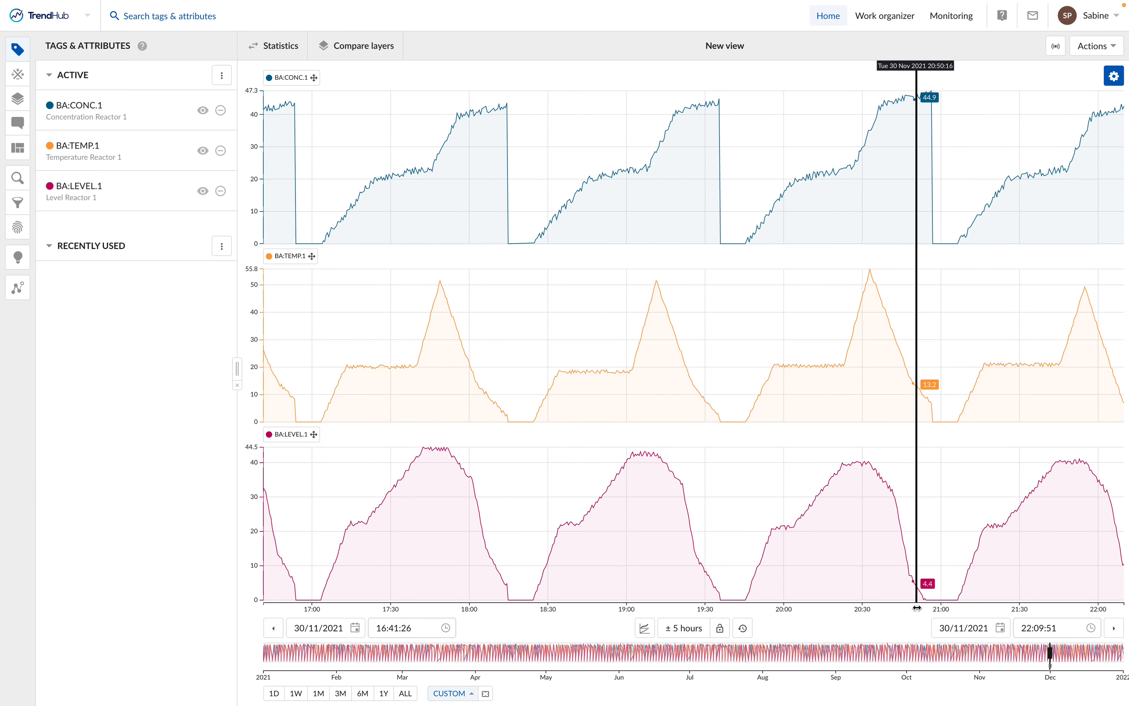
left_click_drag(882, 607, 695, 608)
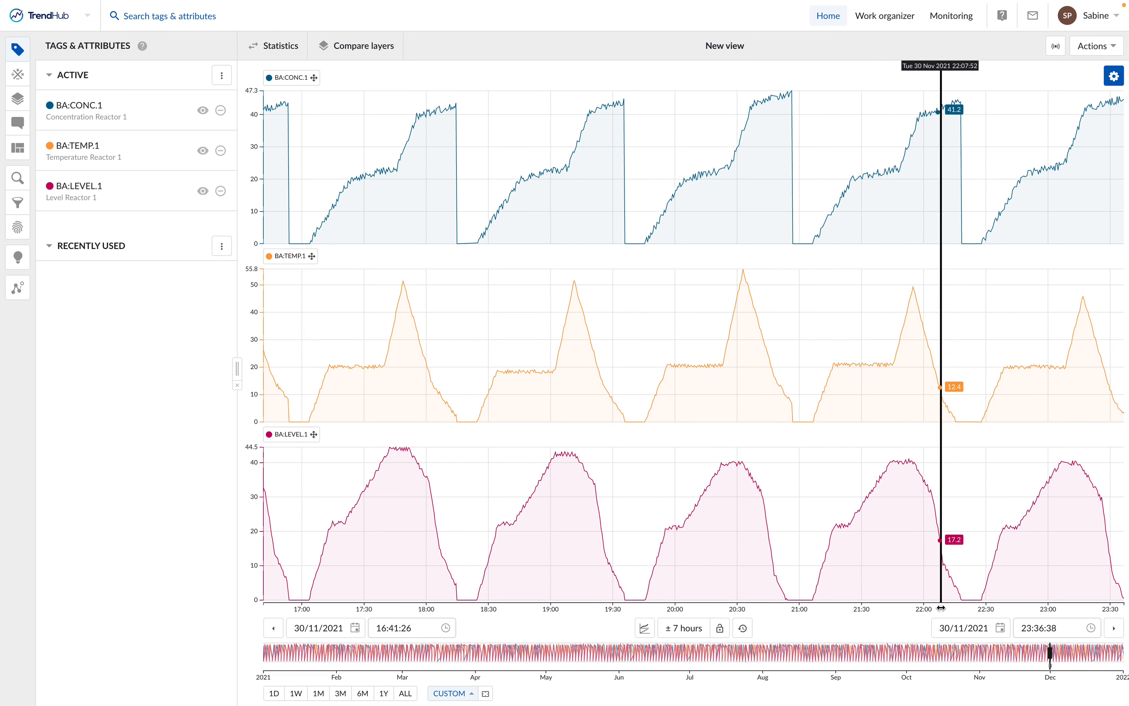
left_click_drag(578, 611, 731, 611)
left_click_drag(921, 612, 783, 610)
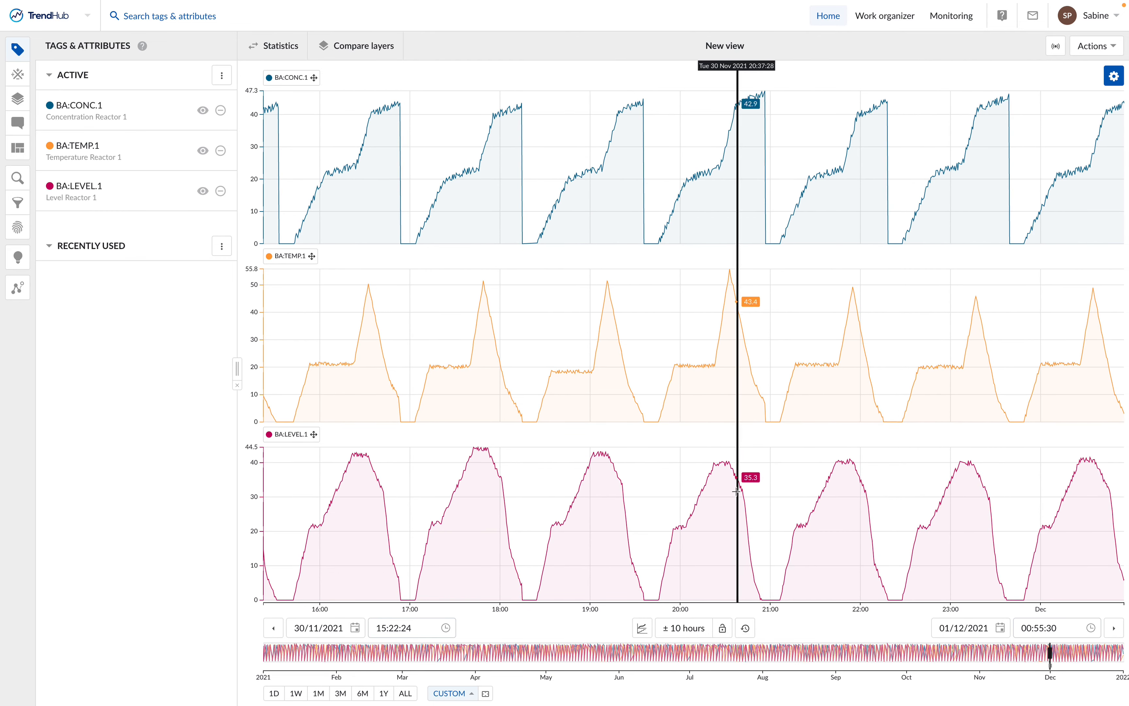